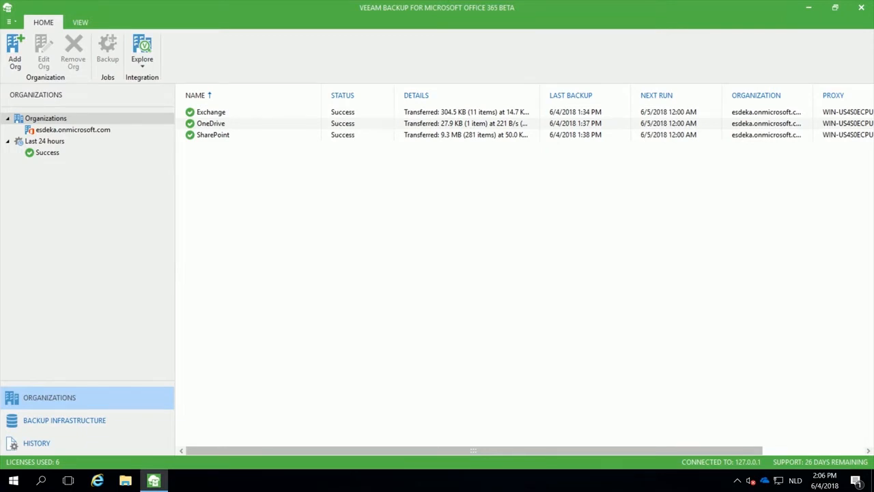
Step: Walk through adding a Microsoft Office 365 organization with Default region, then cancel it
click(14, 51)
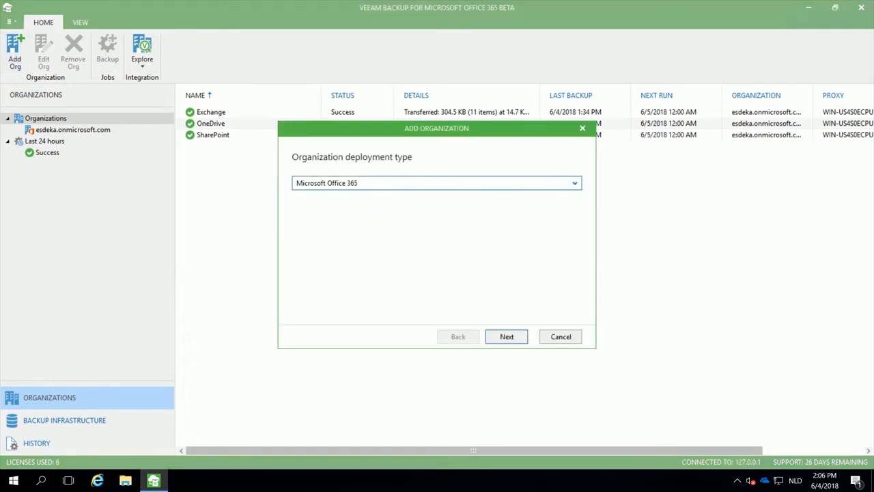
click(437, 183)
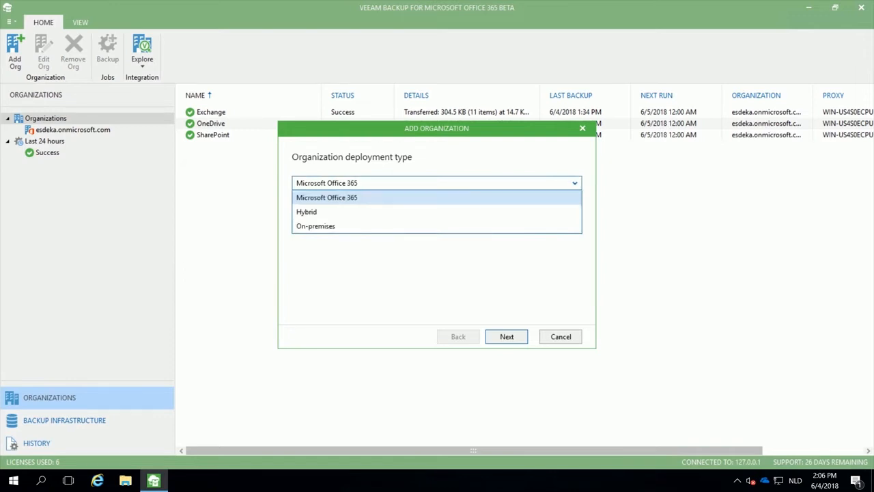
key(Escape)
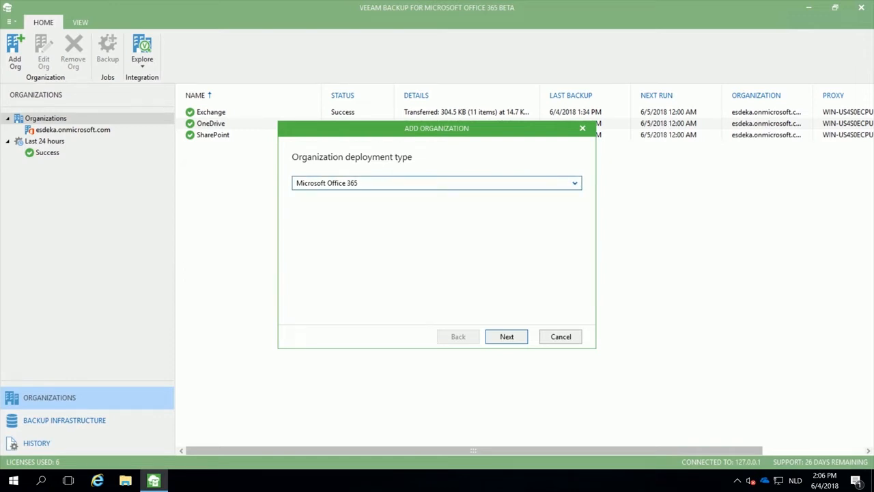
key(Return)
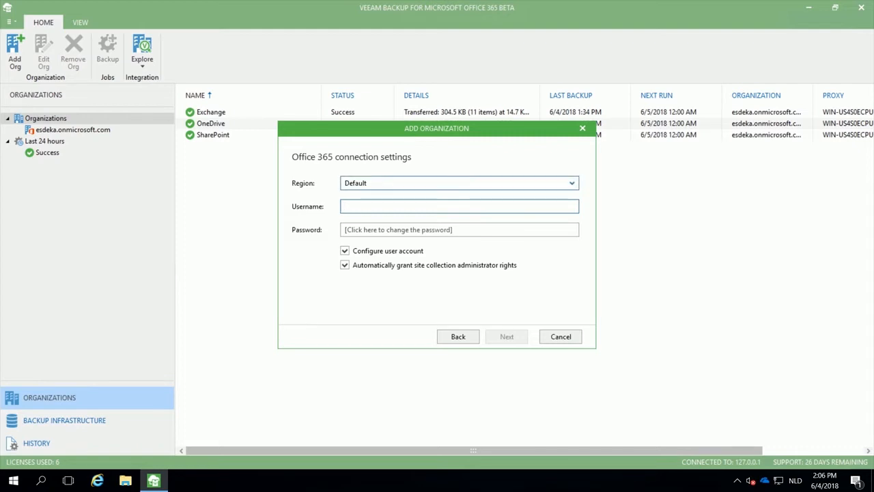
click(459, 183)
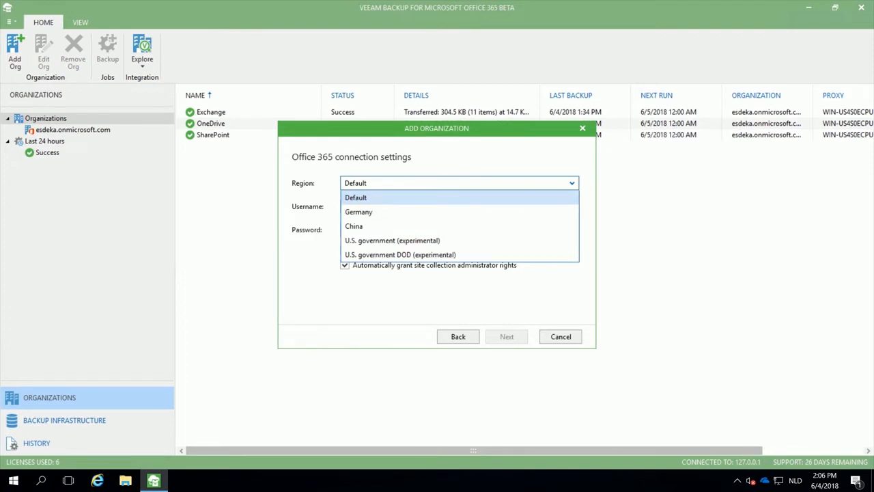
key(Escape)
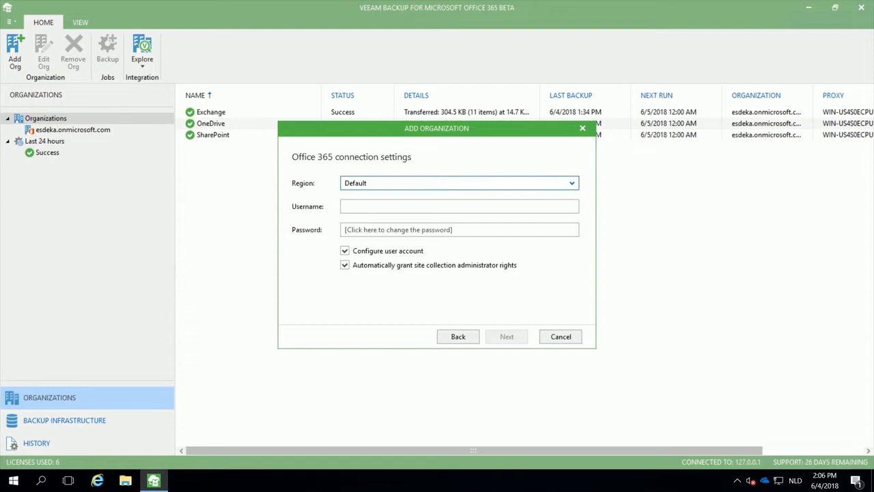
key(Tab)
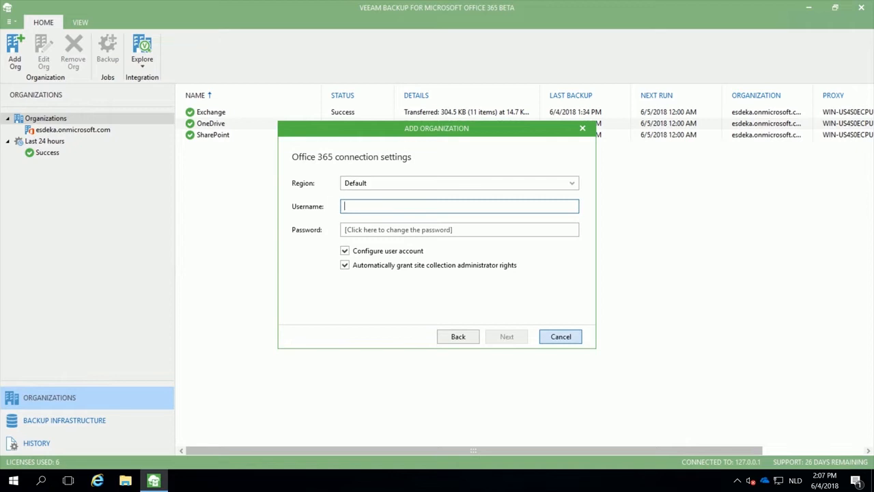
click(560, 336)
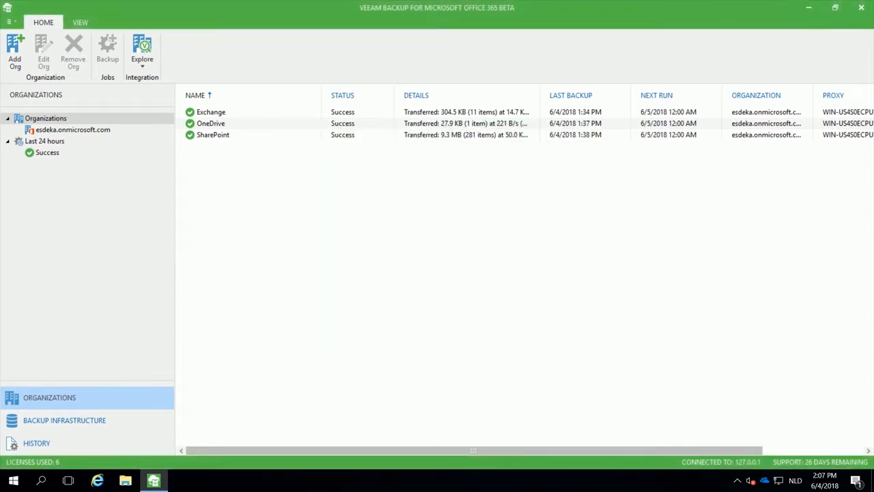
Step: Select the organization and begin a new backup job with its name and description
click(72, 129)
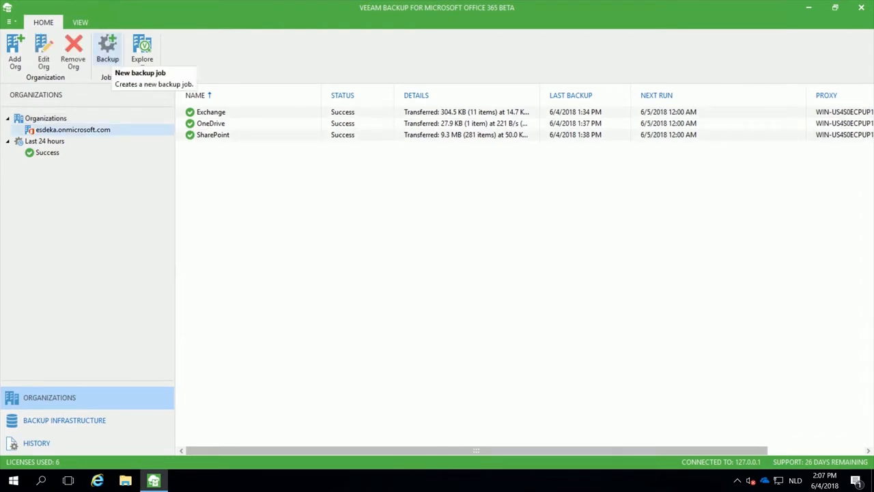
click(107, 48)
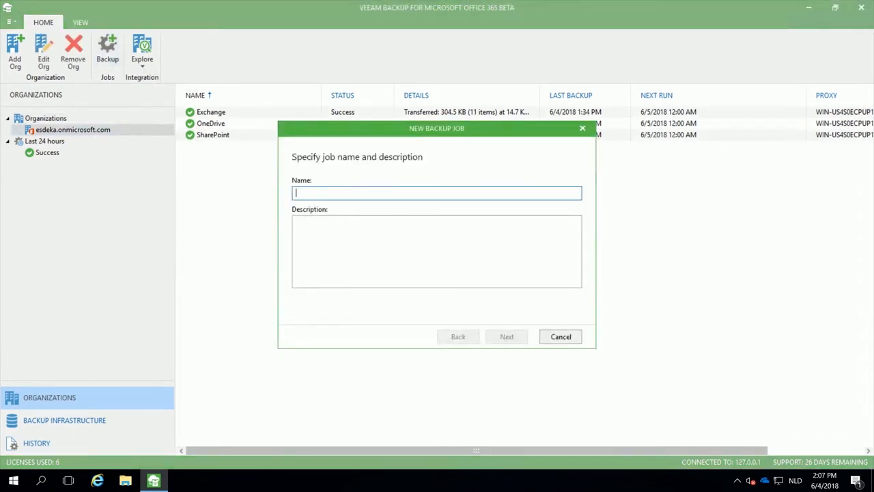
text(Office 365 Backup)
key(Tab)
text(Office 365 Backup)
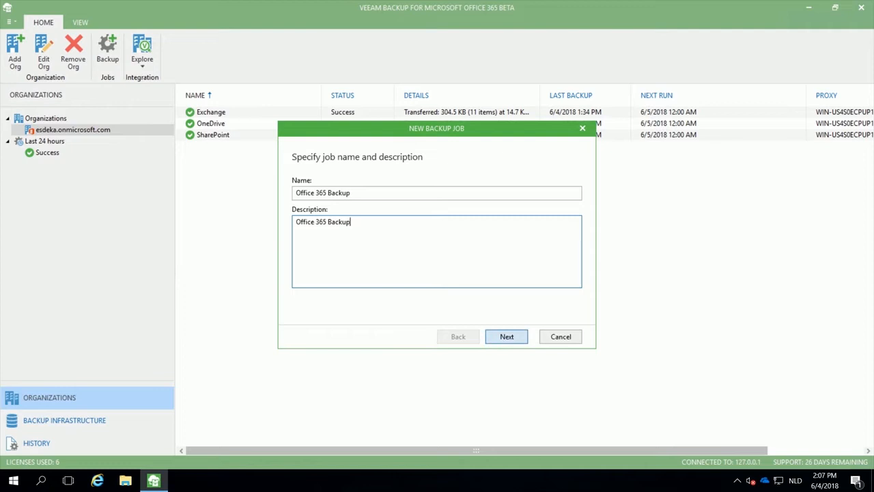
click(506, 336)
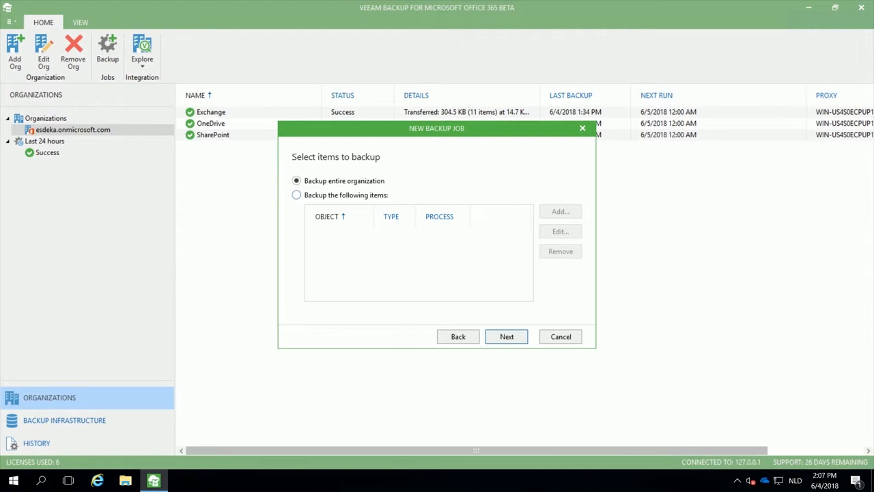
Step: Back up selected items only and add the whole esdeka.onmicrosoft.com organization to the job
click(295, 195)
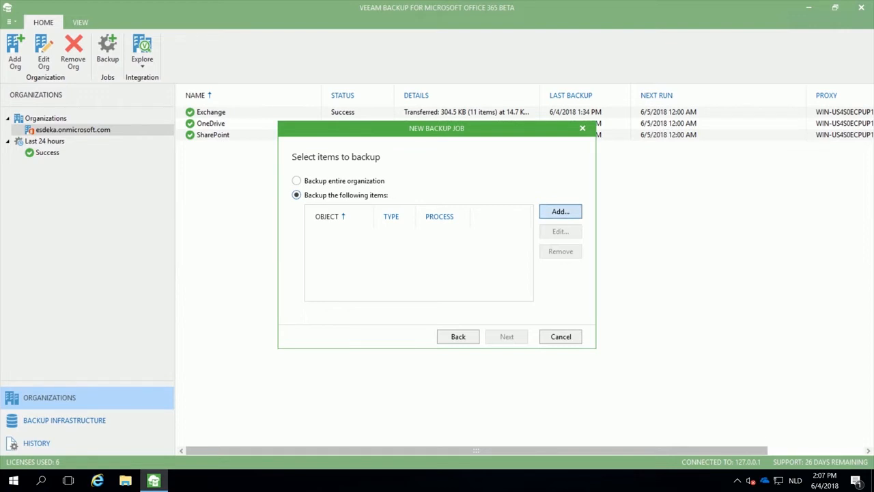
click(560, 211)
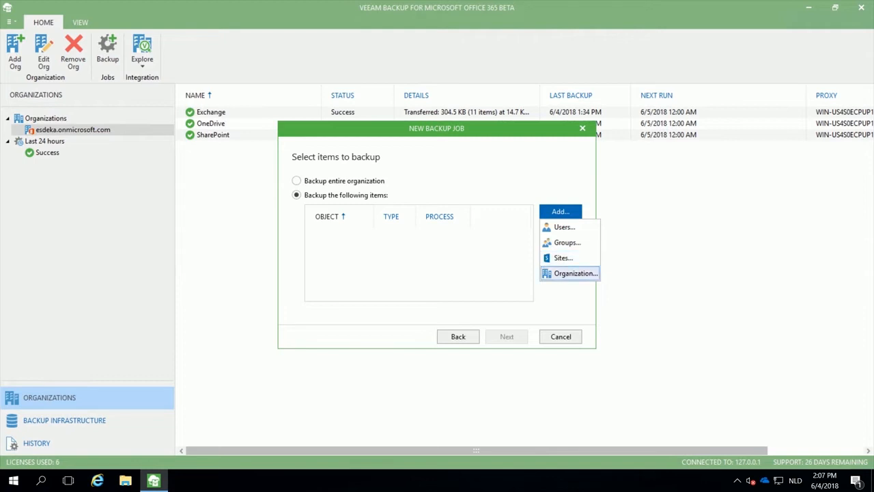
click(574, 273)
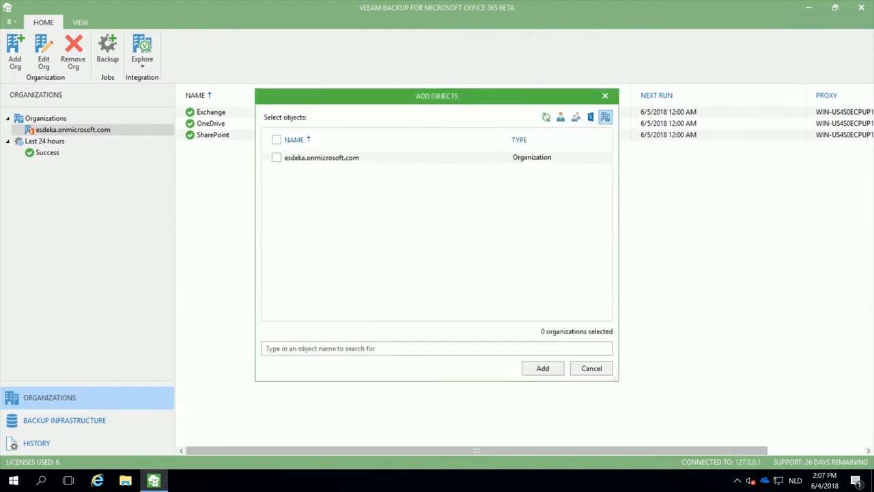
click(276, 157)
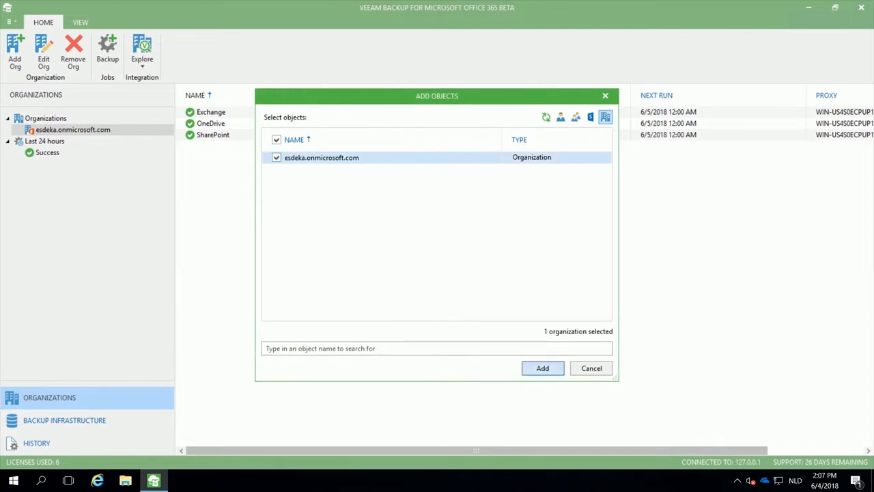
key(Return)
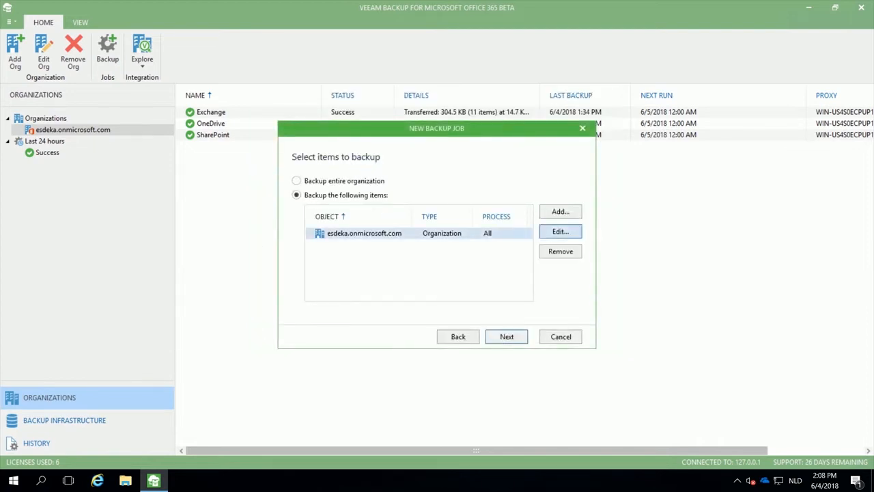
Step: Edit the organization's processing to OneDrive only, dropping Mail, Archive and SharePoint sites
click(560, 231)
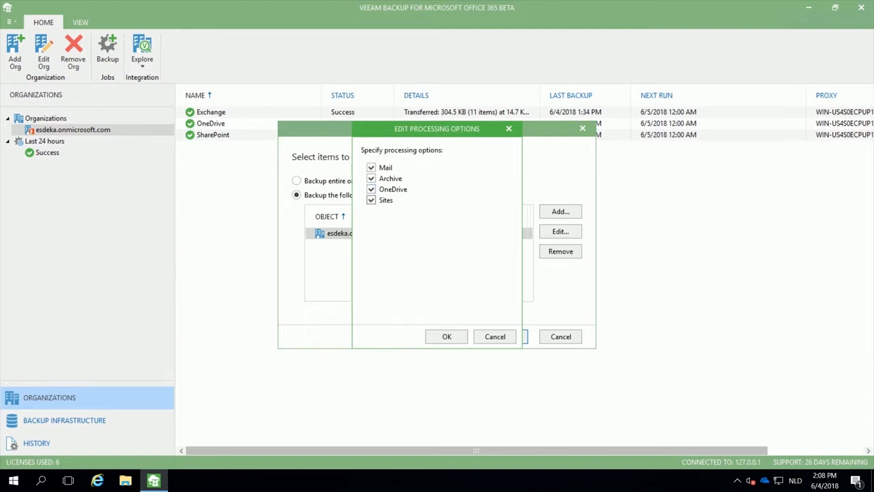
click(371, 200)
click(371, 178)
click(371, 167)
click(447, 336)
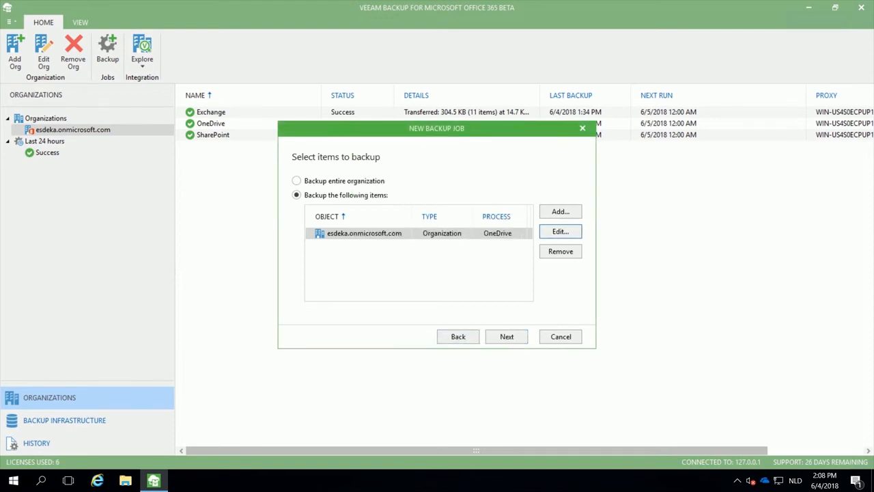
Step: Review the available exclusion object types and continue without excluding anything
click(506, 336)
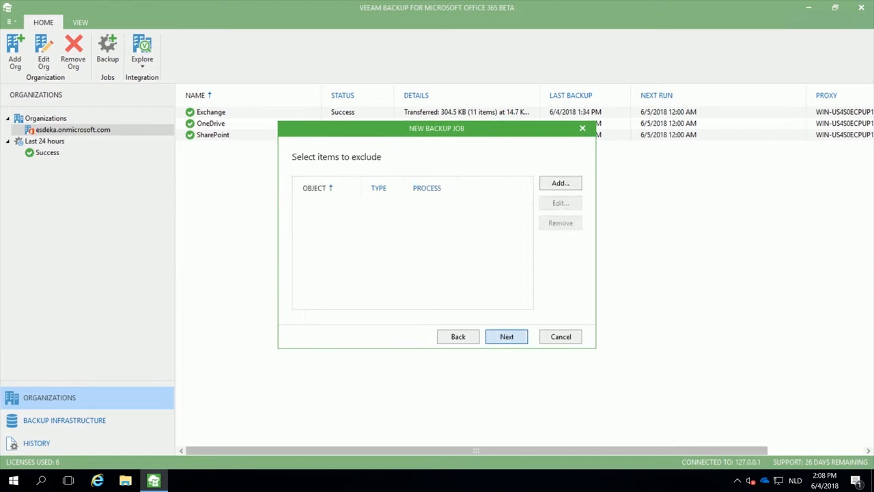
click(560, 183)
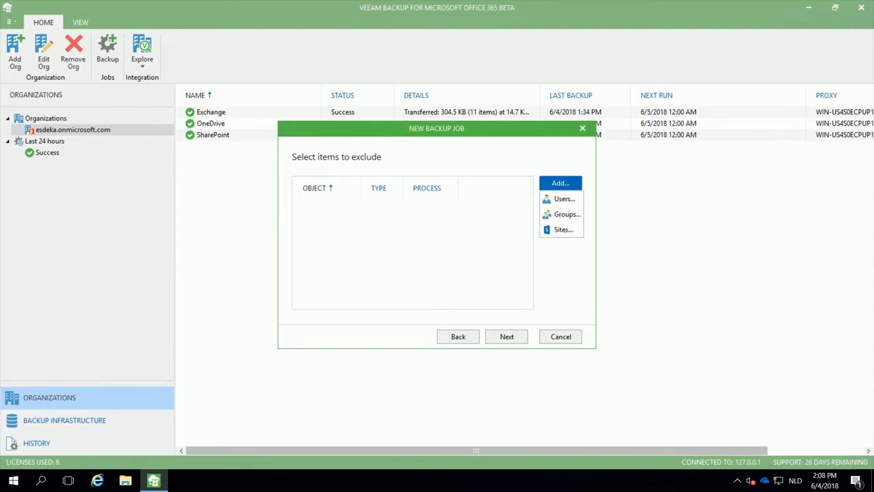
key(Return)
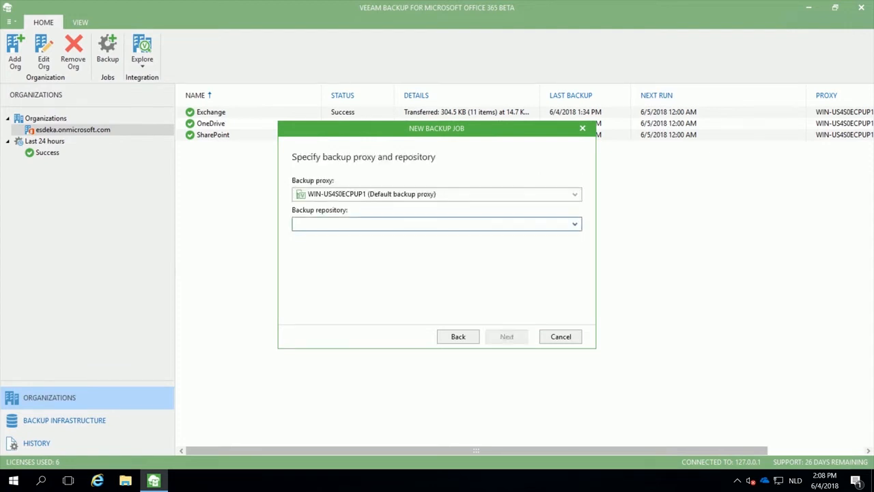
Step: Choose Repo as the backup repository, keep the daily schedule and create the job
key(alt+Down)
key(Down)
key(Down)
key(Down)
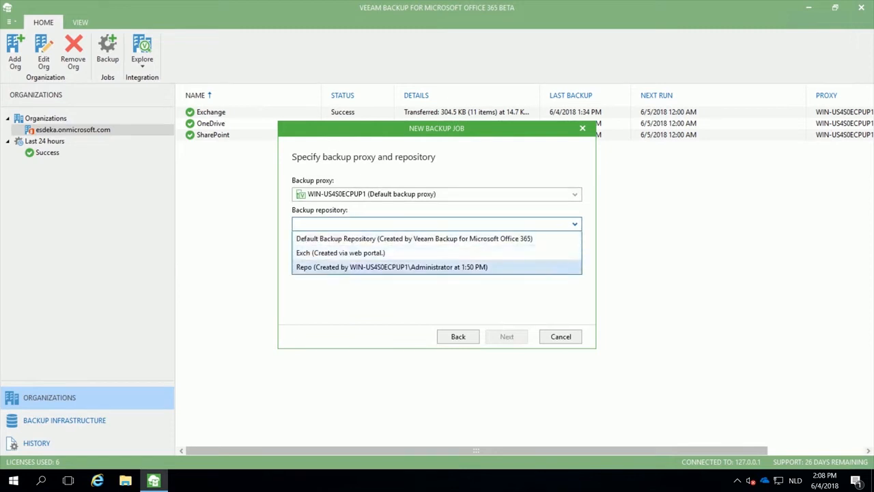
key(Return)
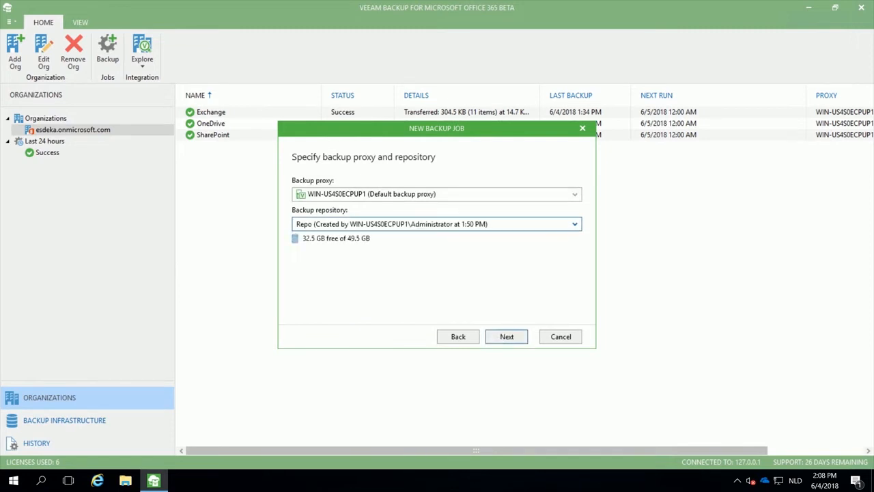
click(506, 336)
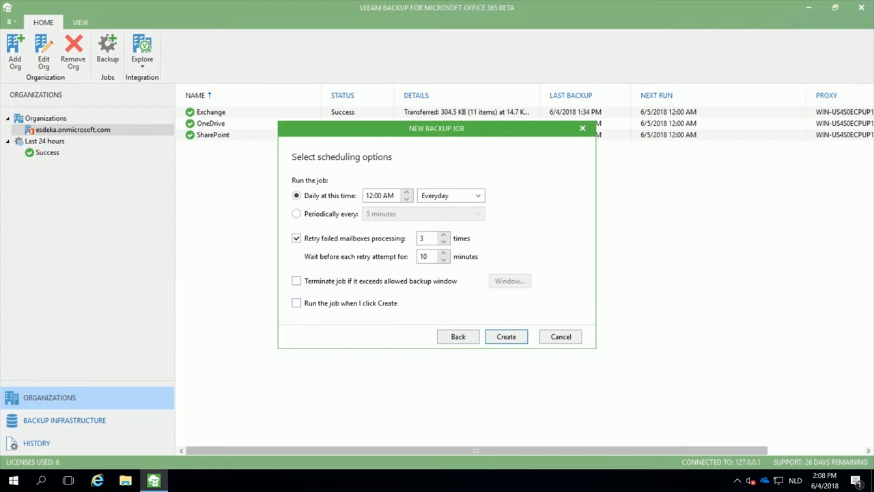
click(506, 336)
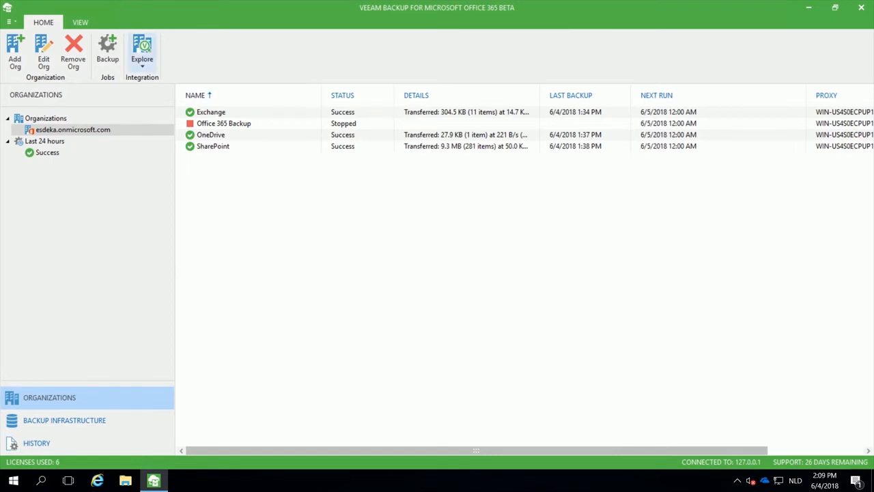
Step: Explore the Exchange backup at a specific point in time, picking May 28, 2018 in the calendar
click(142, 51)
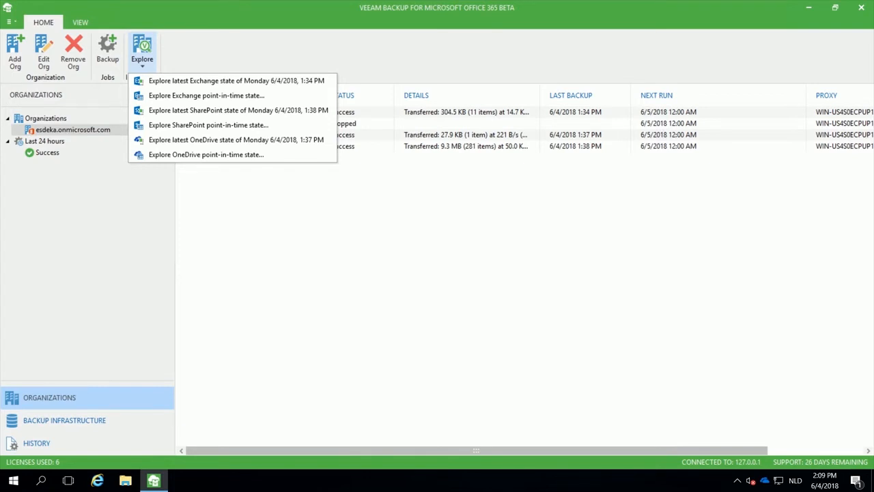
click(205, 96)
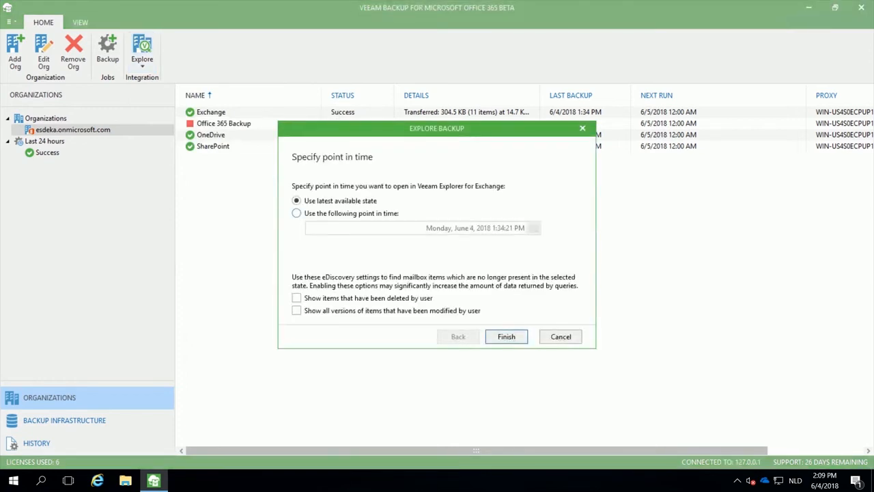
key(Down)
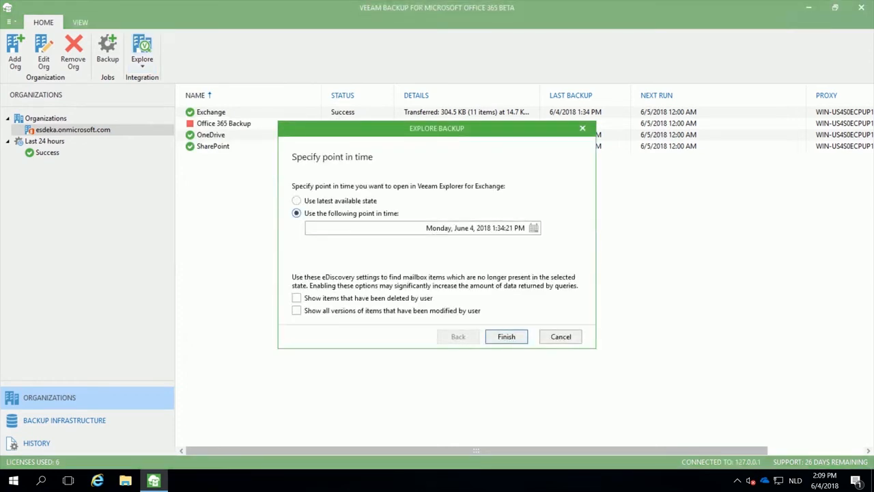
click(533, 228)
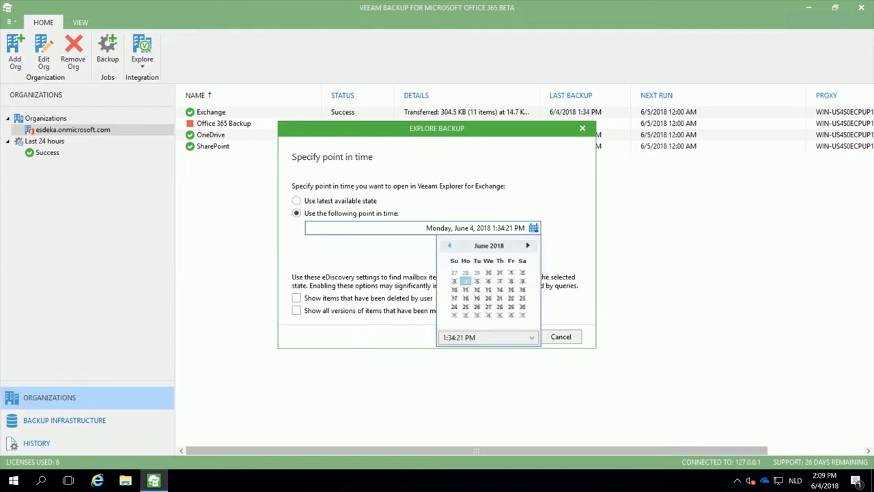
click(449, 245)
click(465, 306)
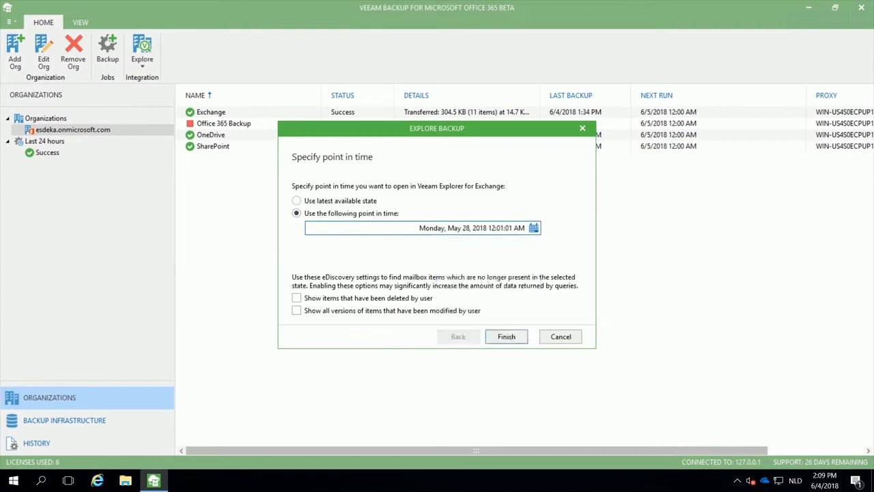
Step: Finish opening the Exchange explorer, peek into a user's mailbox folders, then select Spam Box
key(Return)
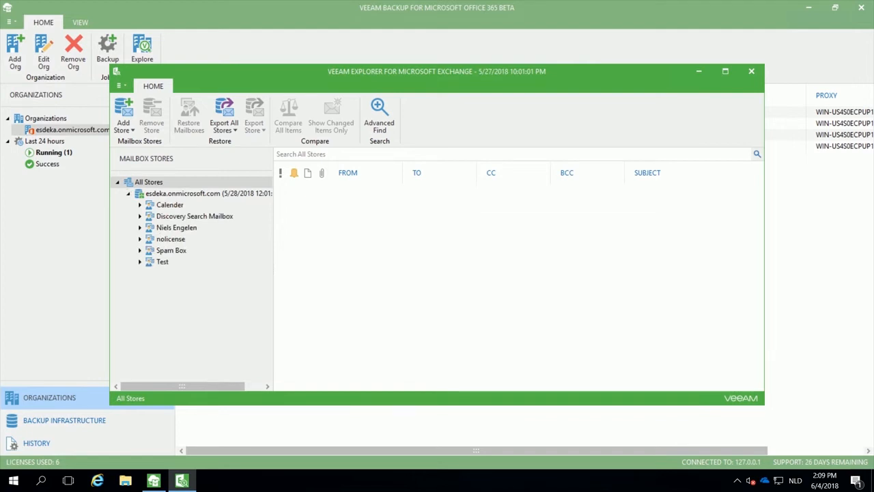
click(139, 227)
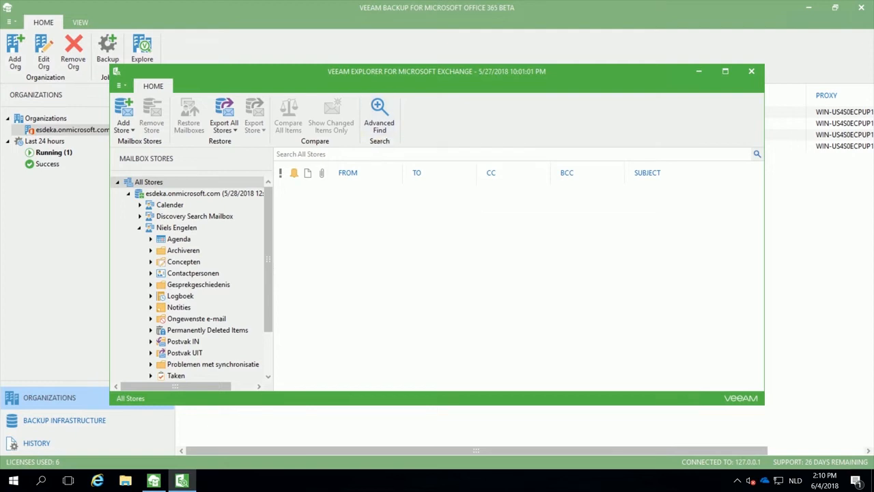
click(139, 228)
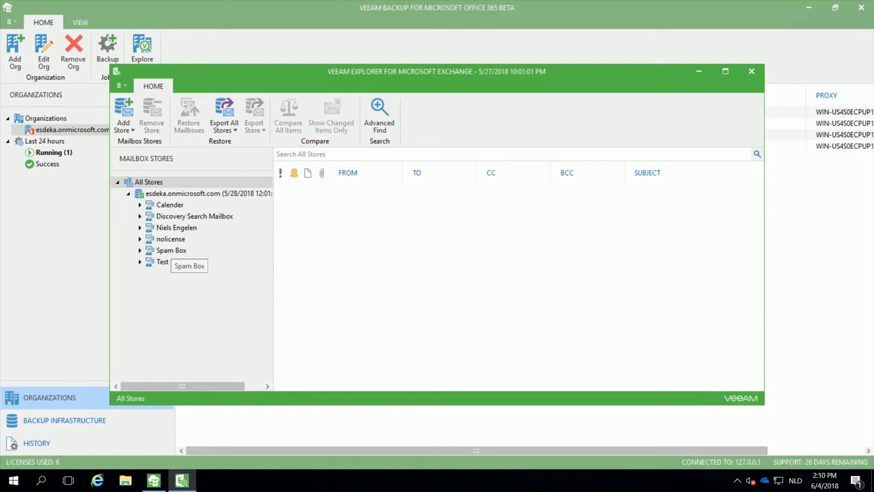
click(170, 250)
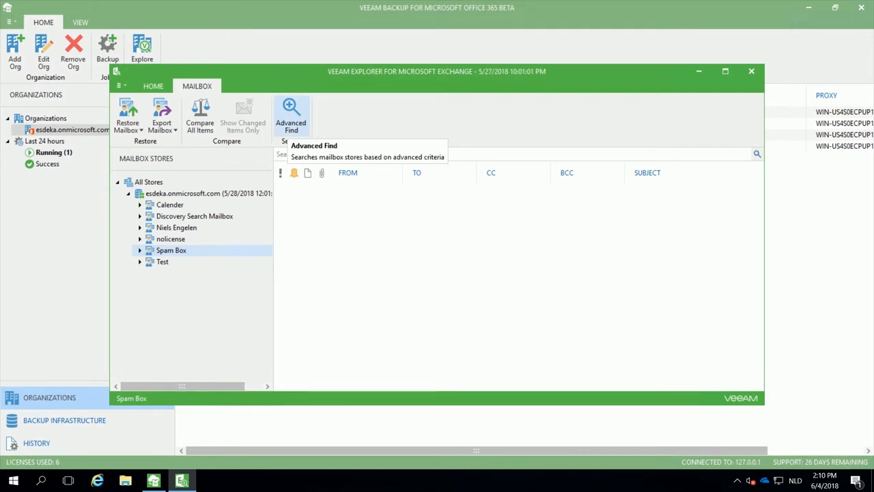
Step: Run an Advanced Find on Spam Box with the criterion Subject contains Veeam
click(290, 116)
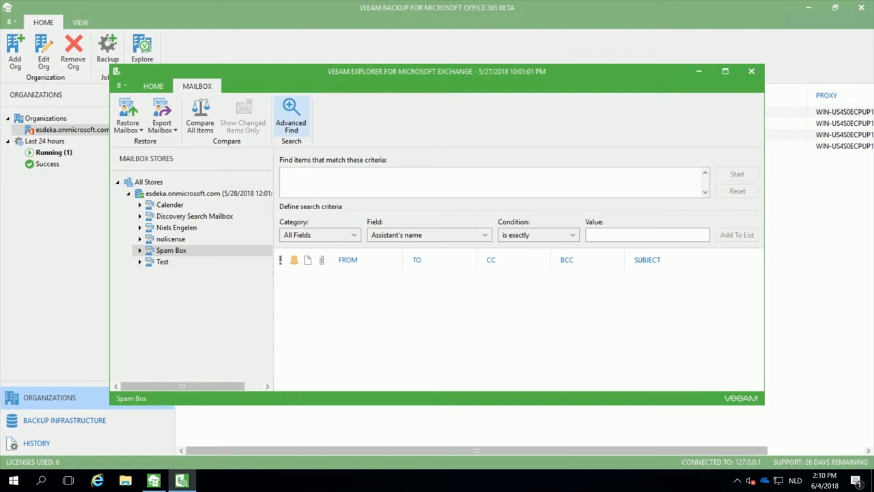
click(429, 234)
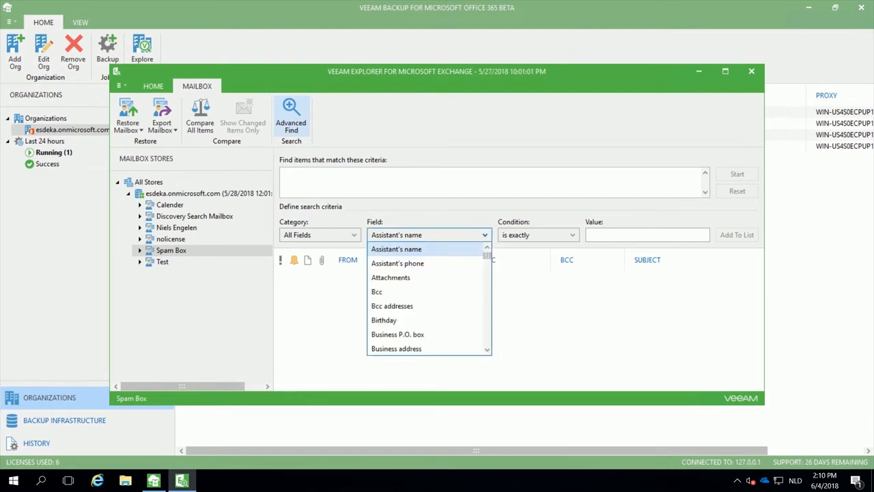
scroll(403, 263, down, 1)
scroll(403, 263, down, 1)
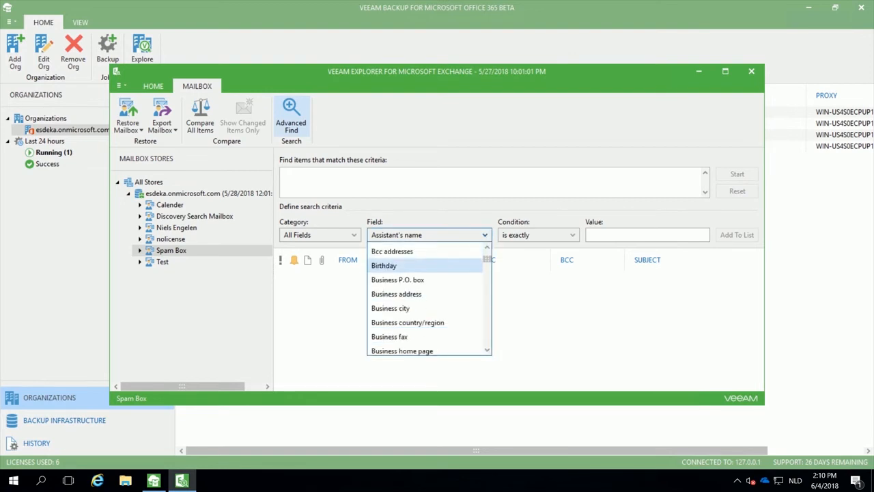
scroll(403, 263, down, 1)
scroll(429, 300, down, 1)
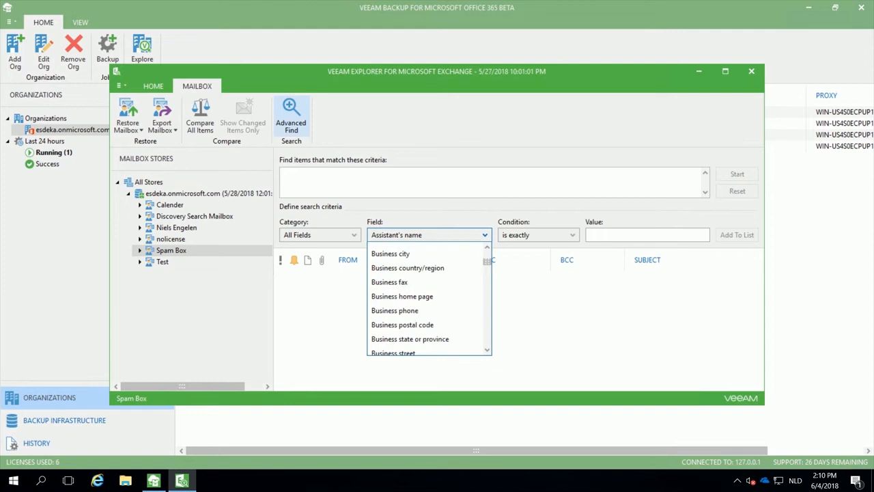
scroll(410, 321, down, 10)
scroll(410, 287, down, 1)
scroll(410, 321, down, 1)
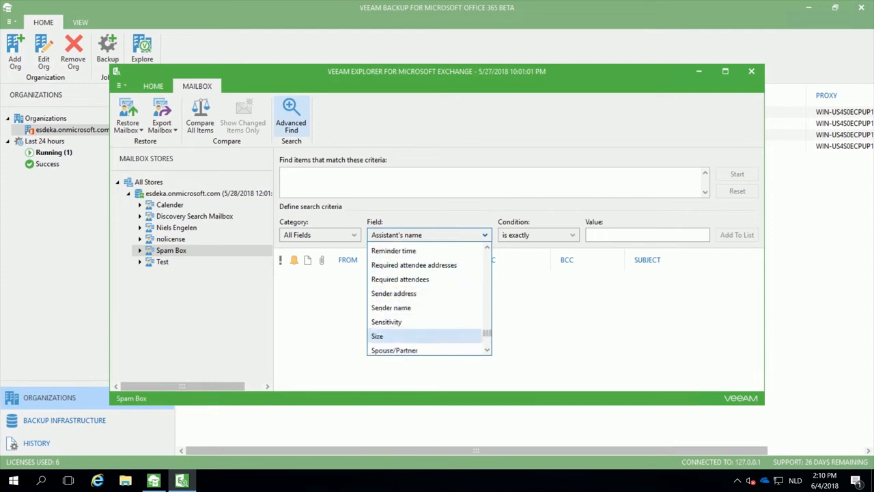
scroll(429, 300, down, 1)
scroll(429, 300, down, 1)
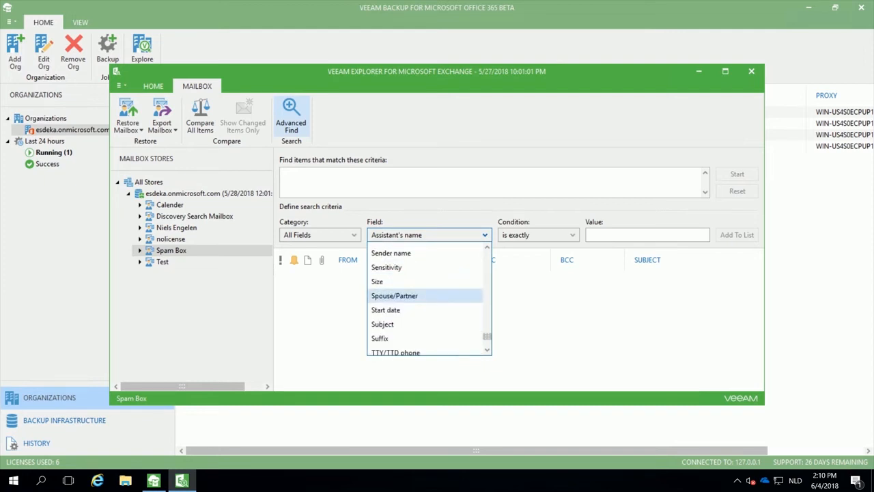
click(383, 323)
click(538, 235)
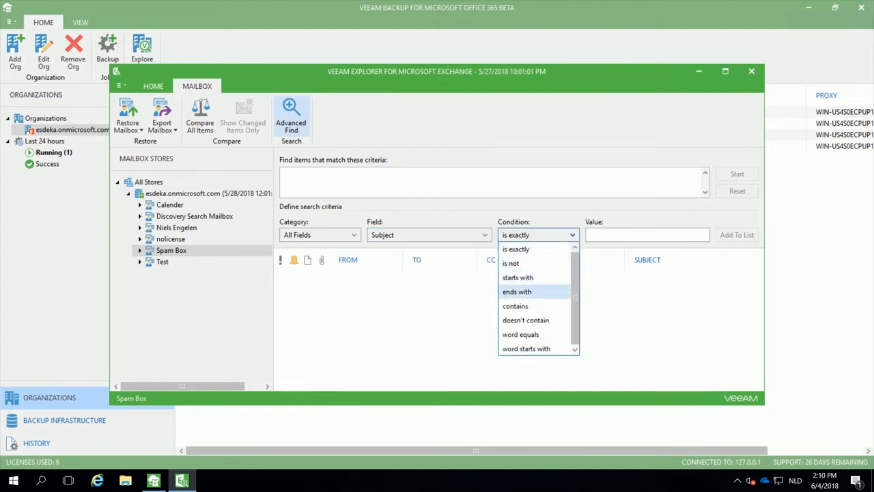
click(516, 306)
click(615, 235)
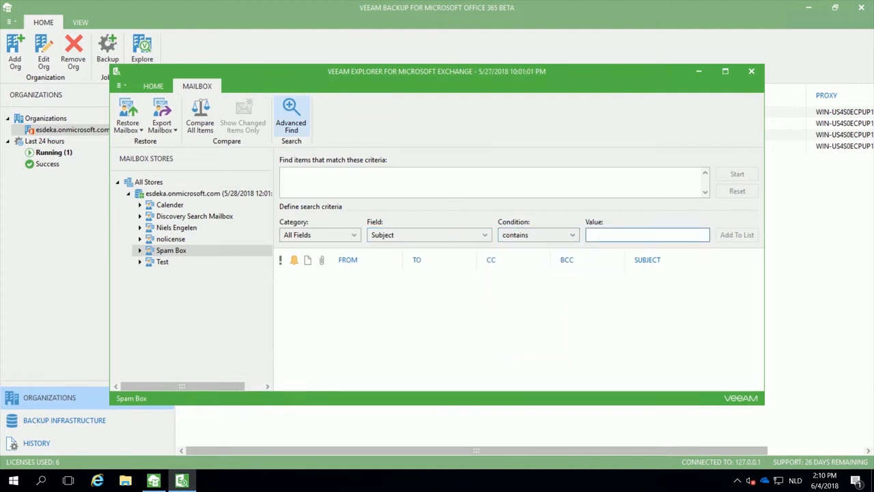
text(Veeam)
key(Return)
key(Return)
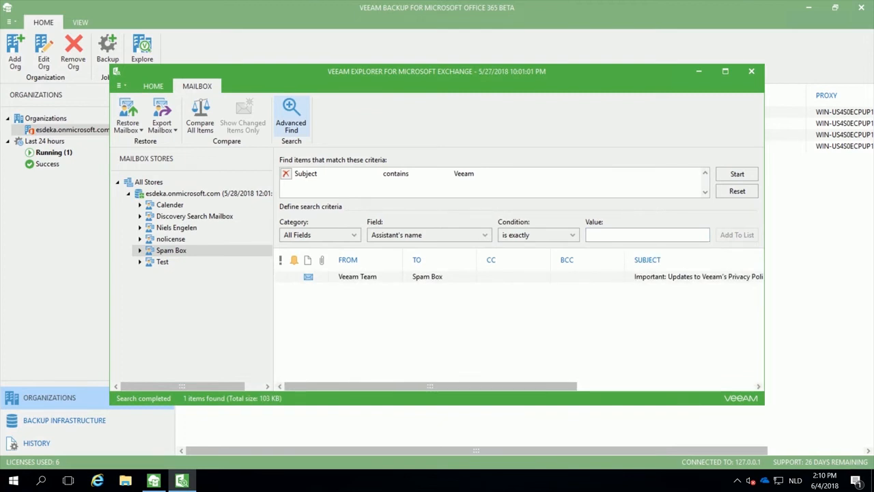
Step: View the found Veeam privacy policy message and its restore actions, then close the Exchange explorer
double_click(357, 276)
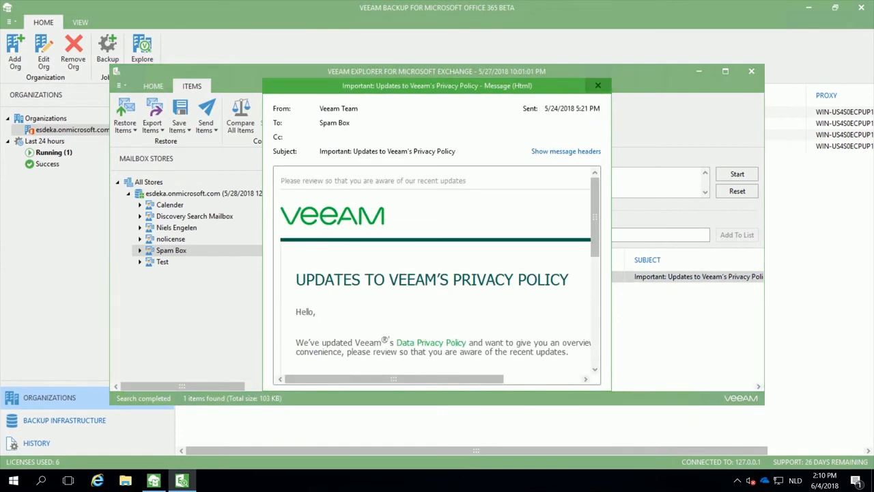
click(598, 86)
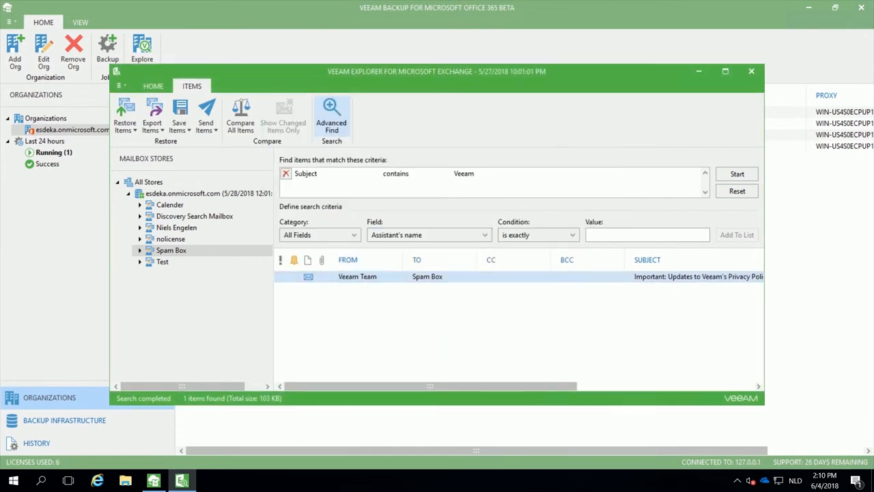
right_click(364, 277)
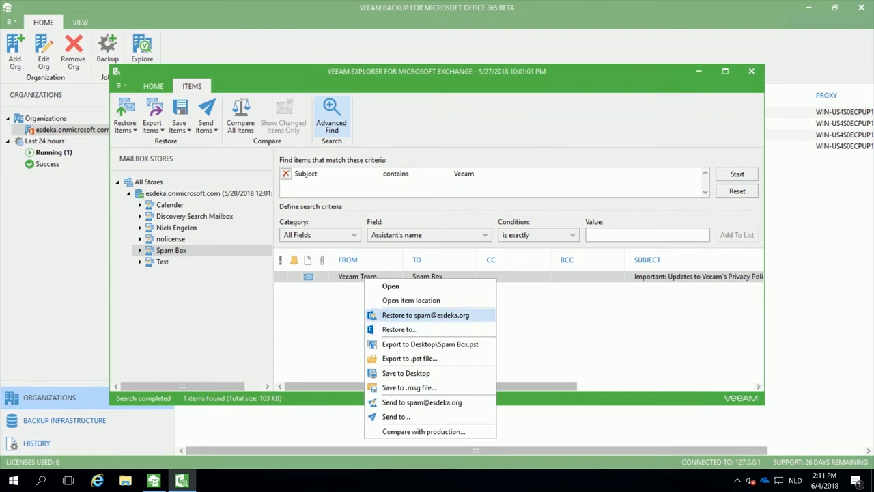
click(425, 315)
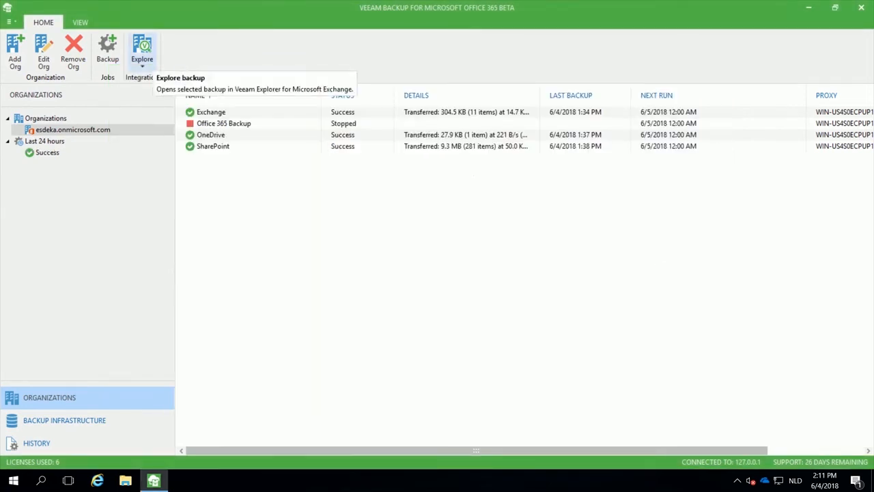
Step: Explore the latest SharePoint state from the Home ribbon's Explore menu
click(142, 51)
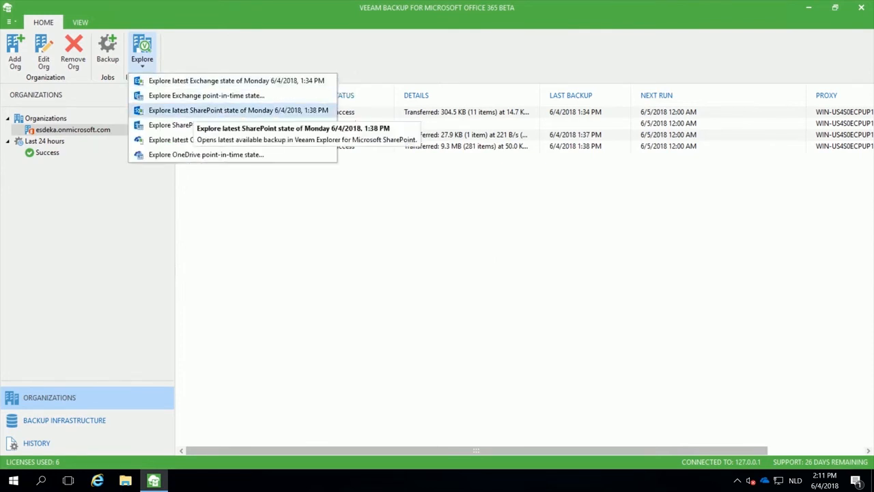
click(191, 110)
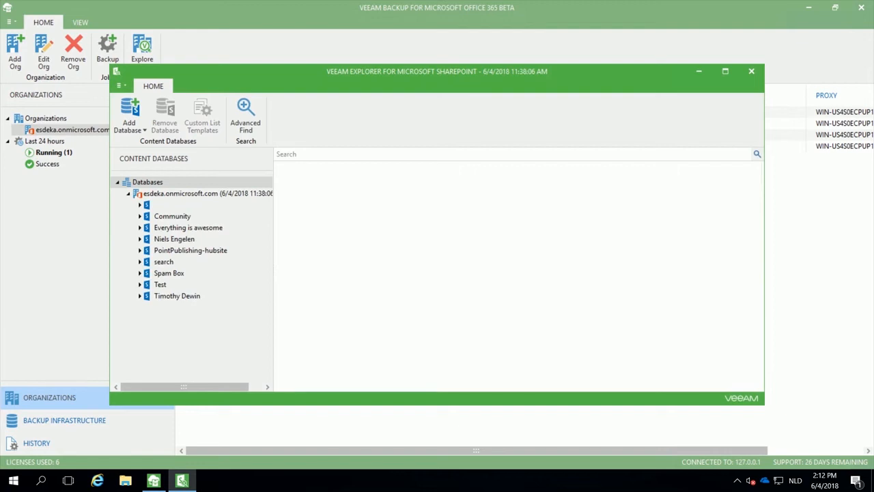
Step: Select the Everything is awesome site, glance at its actions and expand it to Subsites and Content
click(188, 227)
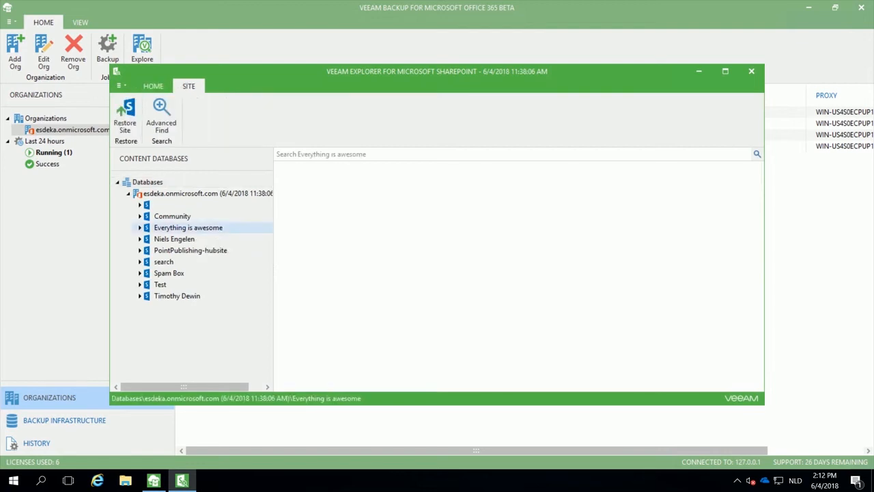
right_click(194, 228)
key(Escape)
key(Right)
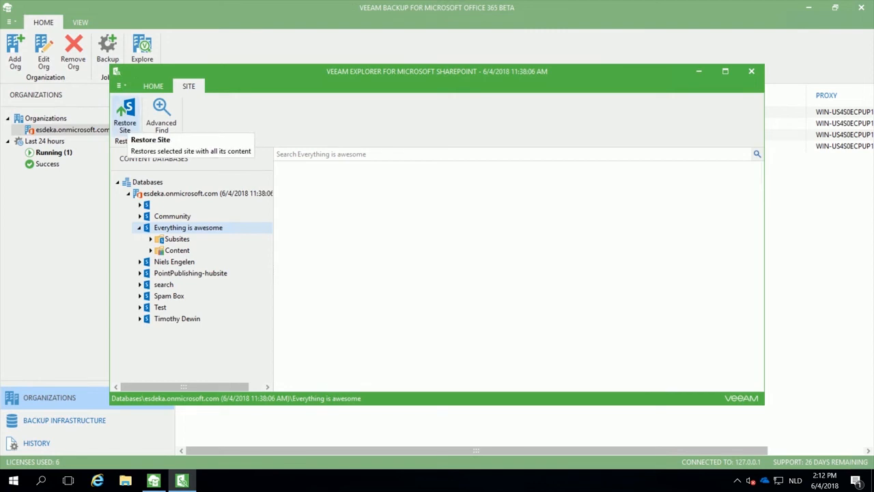
Step: Start Restore Site with the suggested Office 365 account and password, then cancel and close the explorer
click(125, 113)
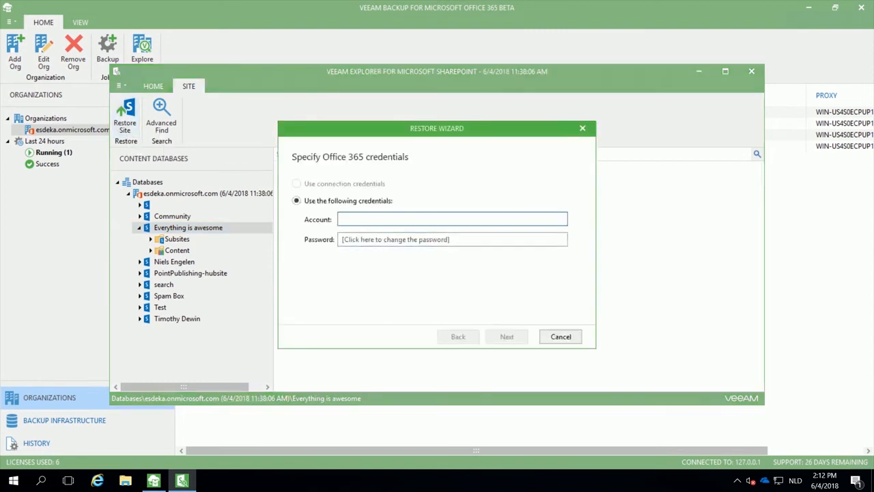
text(ni)
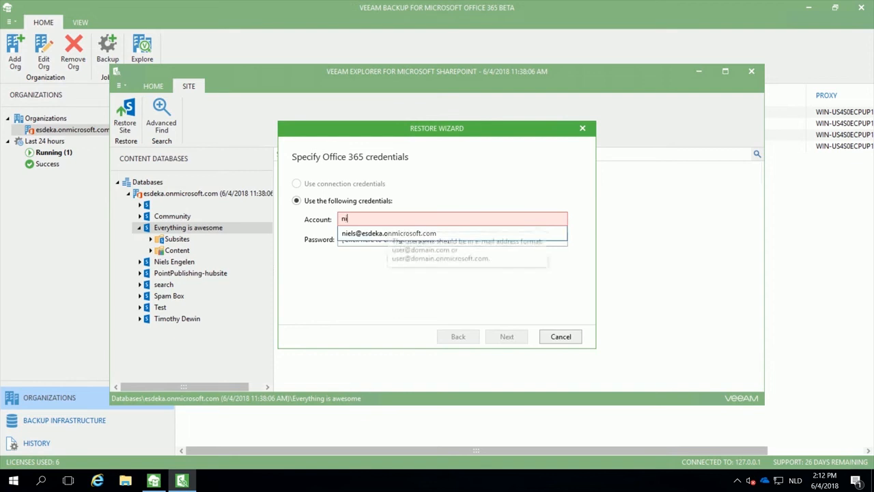
text(els)
key(Tab)
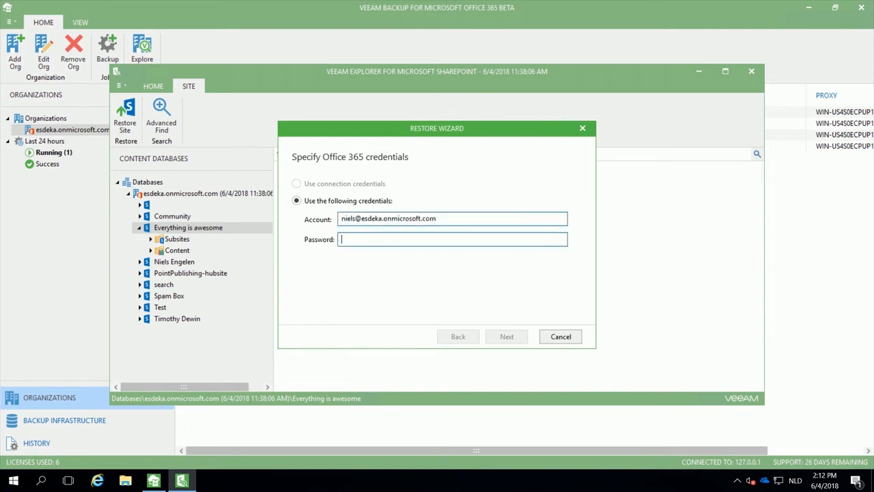
text(**********)
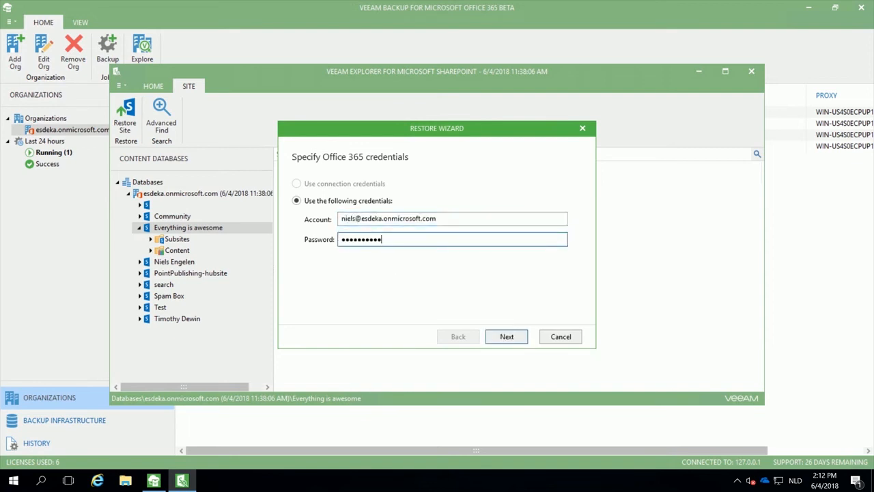
key(Return)
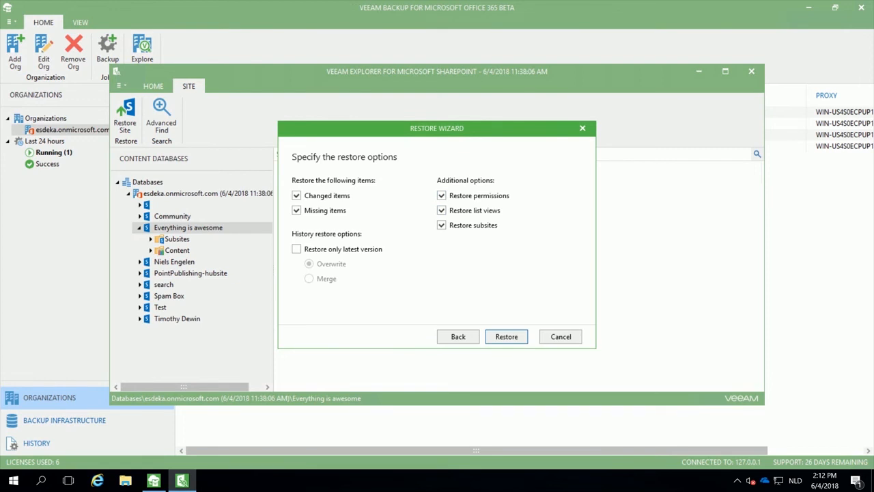
click(561, 336)
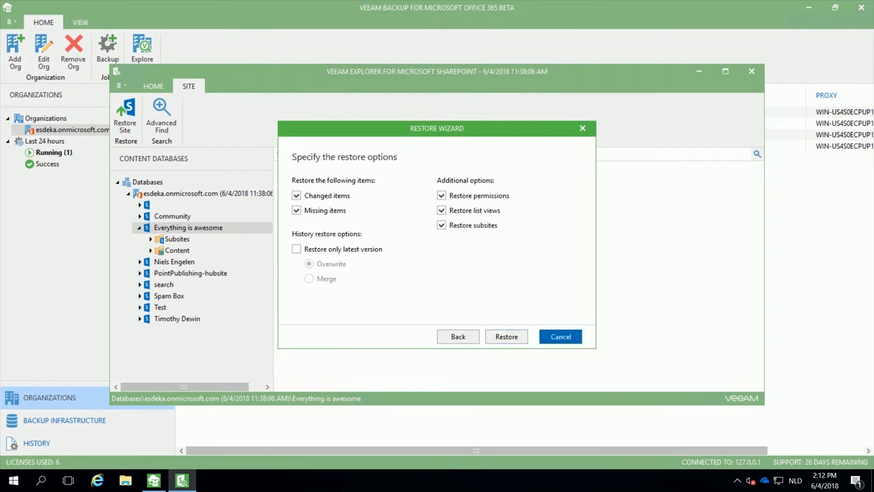
click(752, 72)
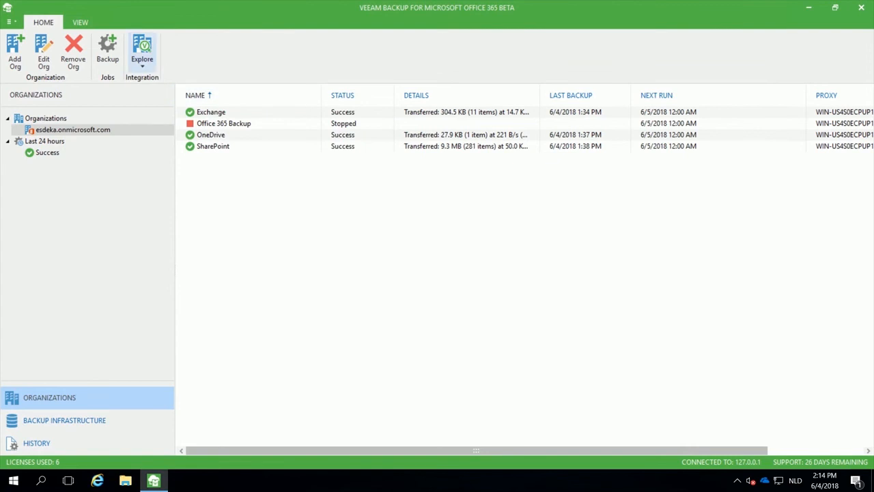
Step: Explore the latest OneDrive state of the esdeka.onmicrosoft.com 6/4/2018 backup
click(142, 51)
click(236, 140)
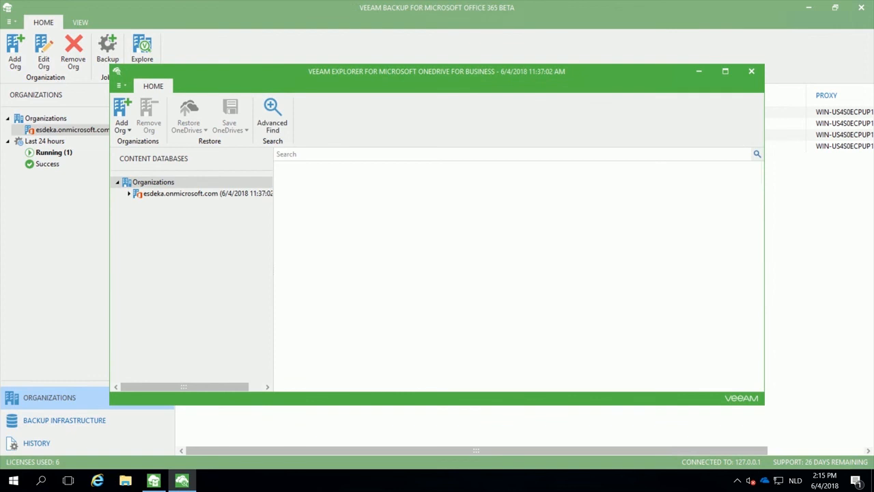
Step: Expand the organization, show Niels Engelen's OneDrive files and view its Restore OneDrive options
key(Down)
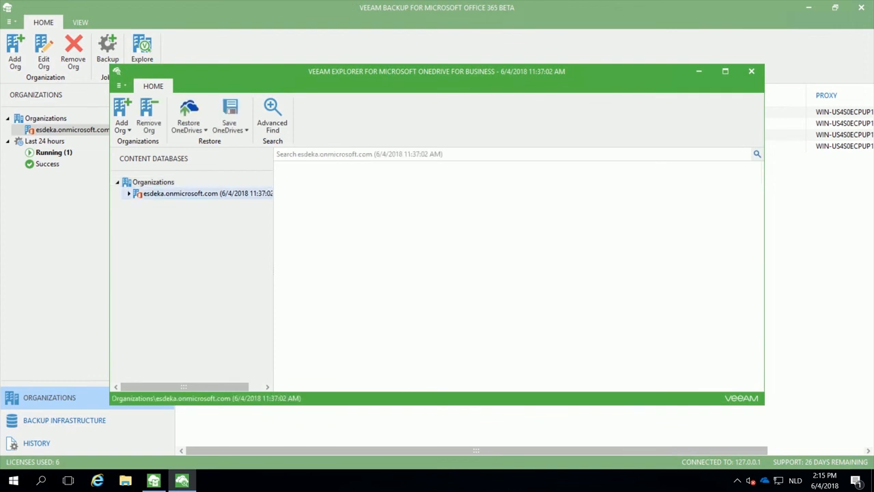
key(Right)
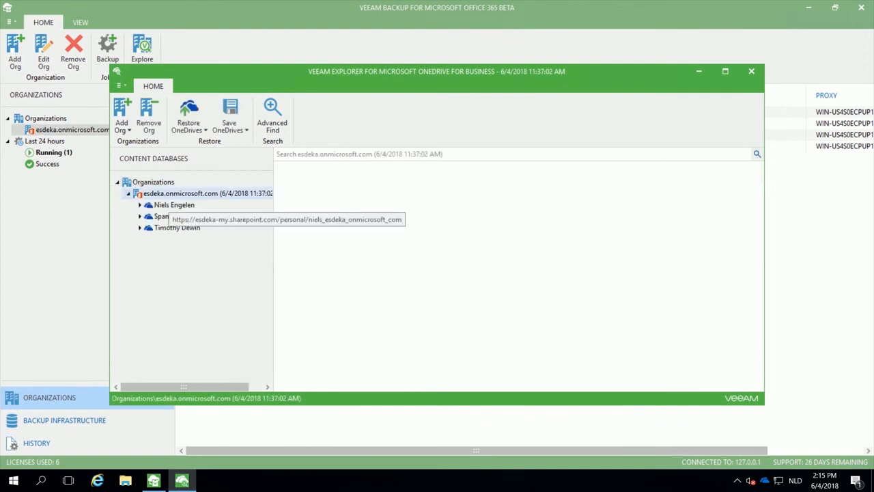
key(Down)
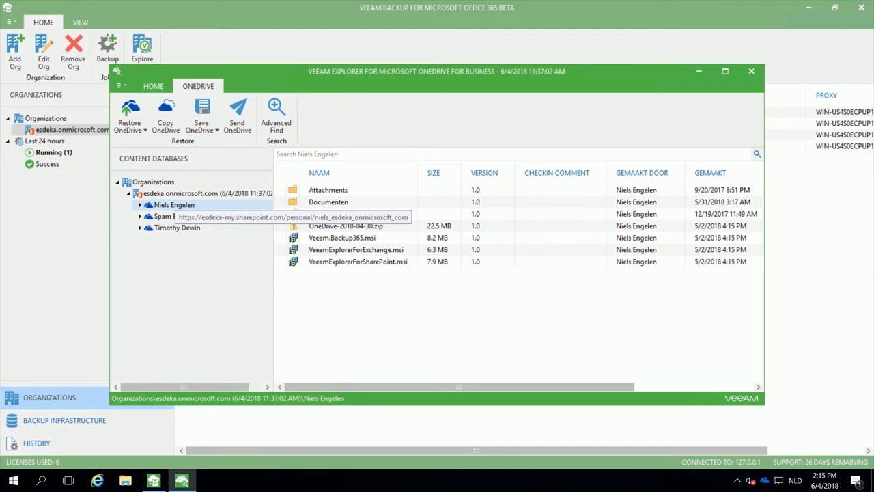
right_click(173, 204)
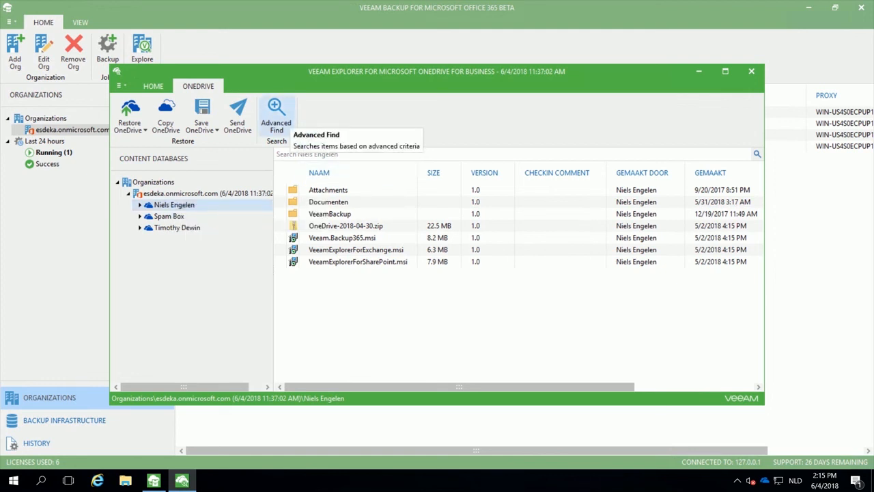
Step: Show Advanced Find criteria and browse the searchable fields, keeping Anniversary selected
click(276, 113)
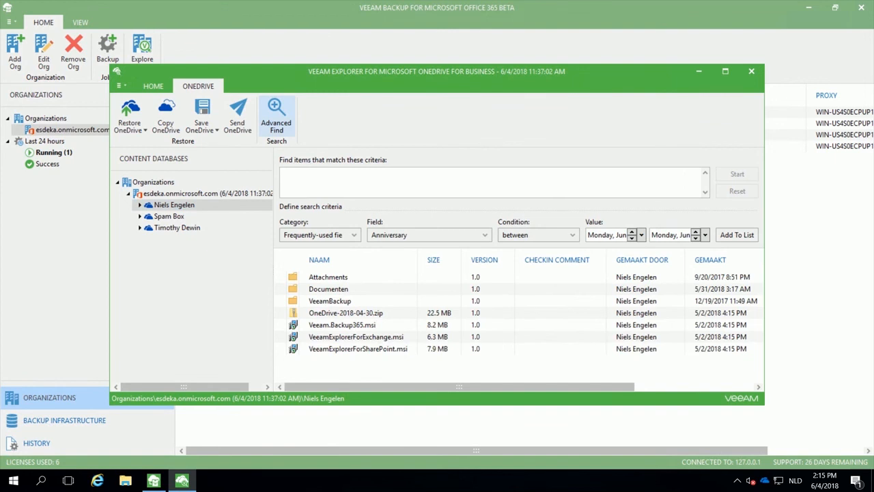
click(429, 234)
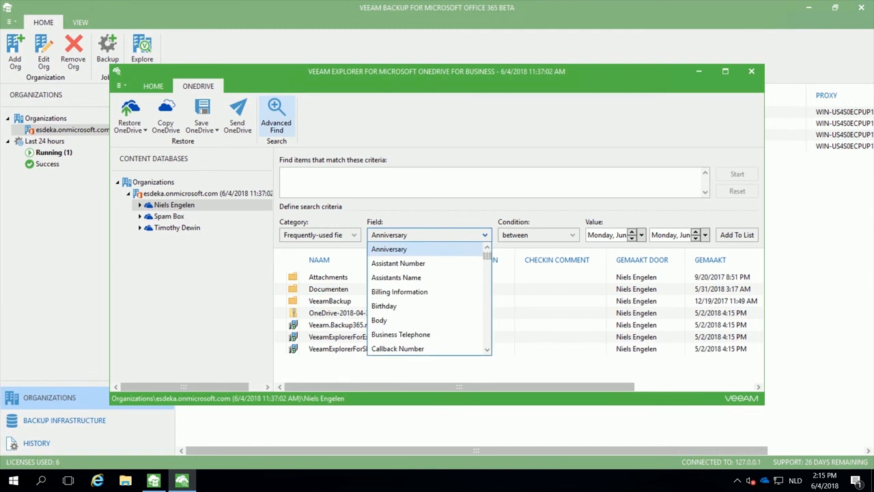
scroll(410, 278, down, 1)
scroll(409, 279, down, 2)
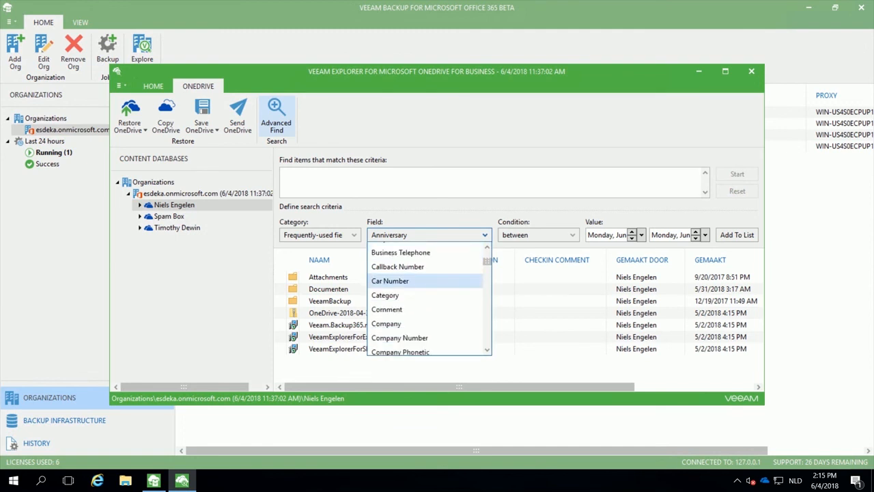
scroll(428, 299, down, 2)
scroll(429, 299, down, 1)
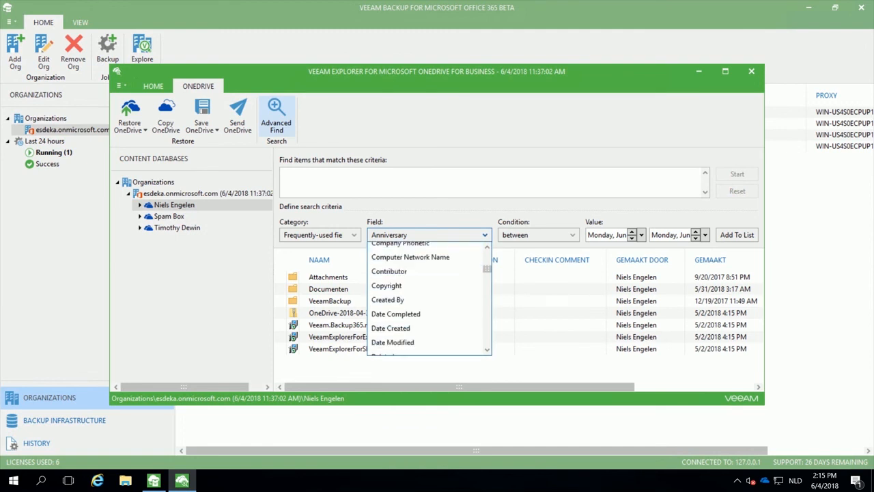
key(Escape)
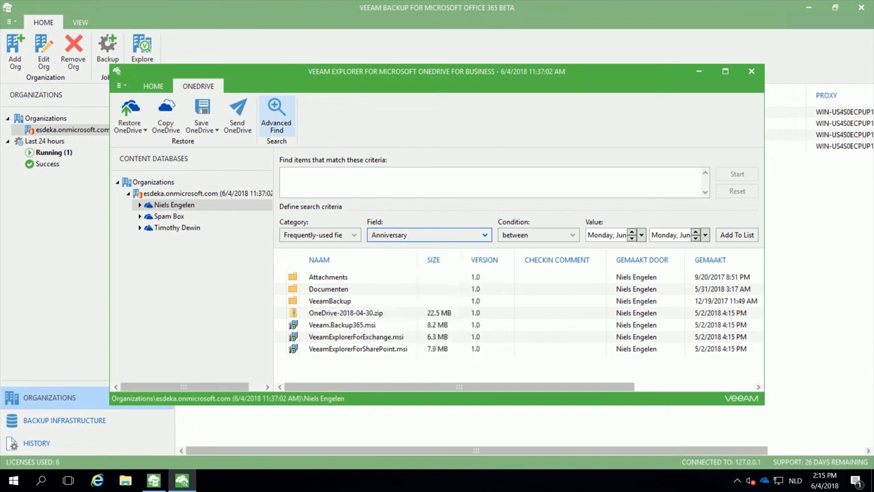